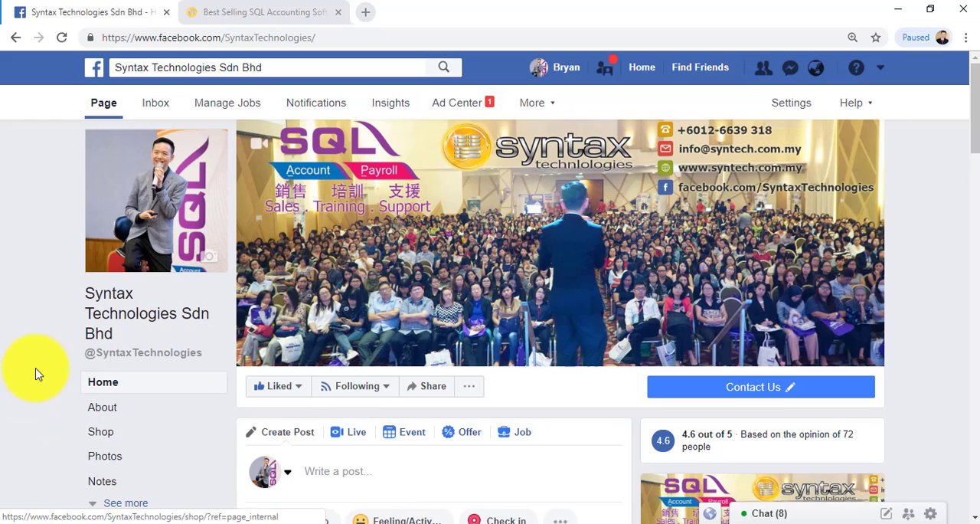
Switch from the company's Facebook page to SQL Account.
scroll(36, 357, down, 3)
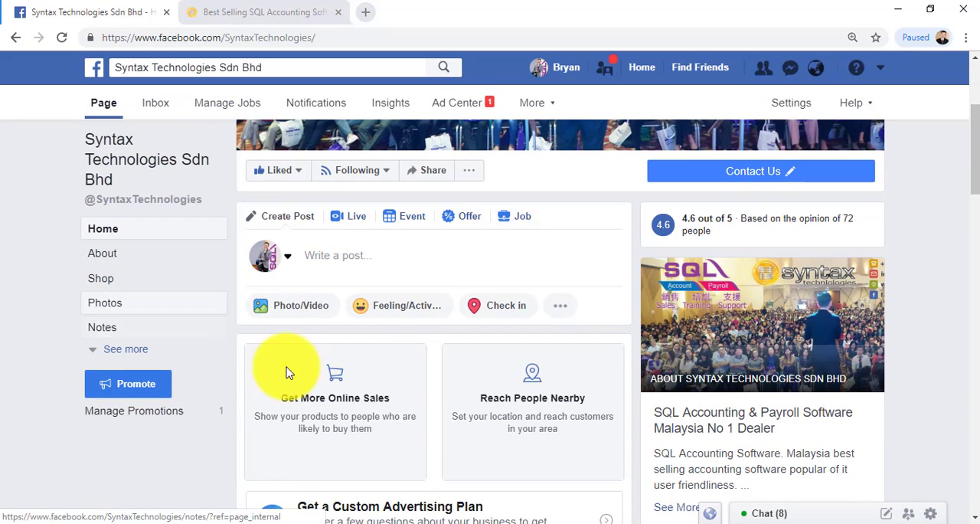
click(361, 523)
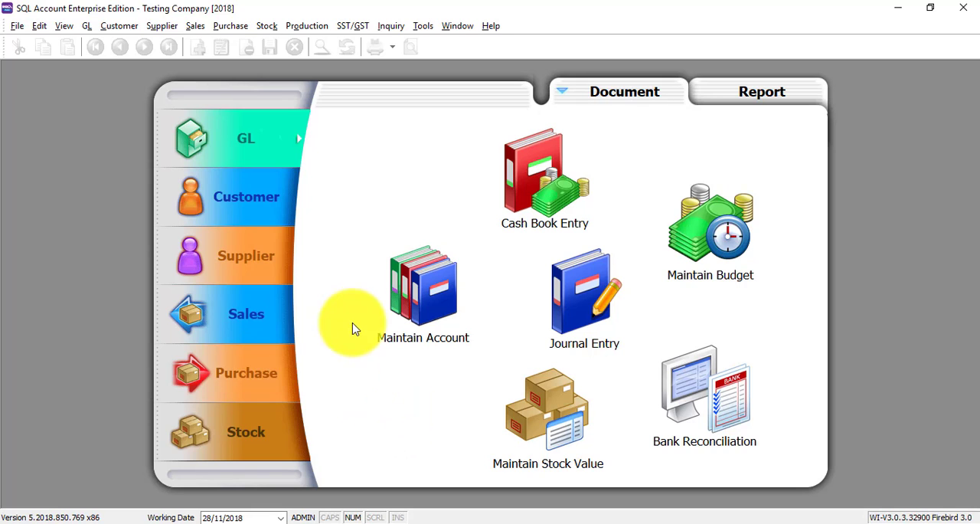
Start a new stock item with TV-SAMSUNG-75" as both its code and description.
click(269, 26)
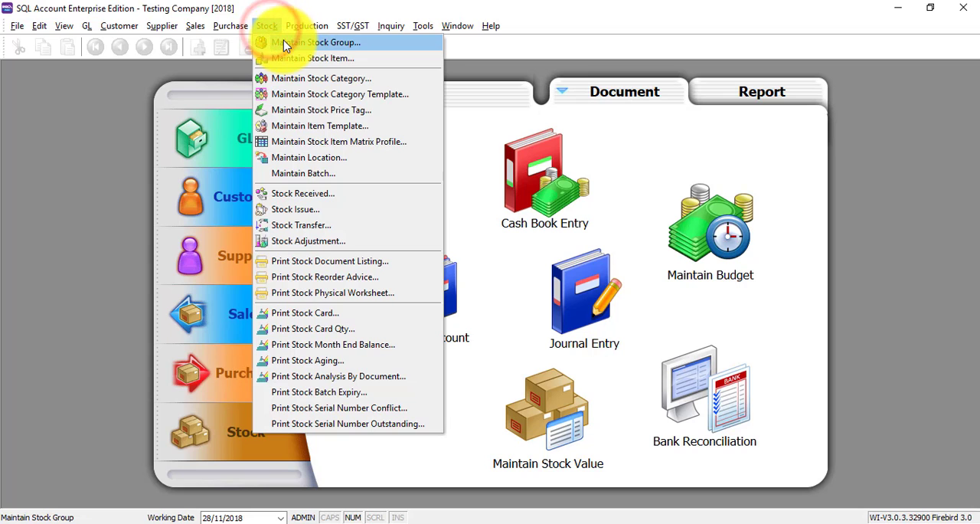
click(287, 62)
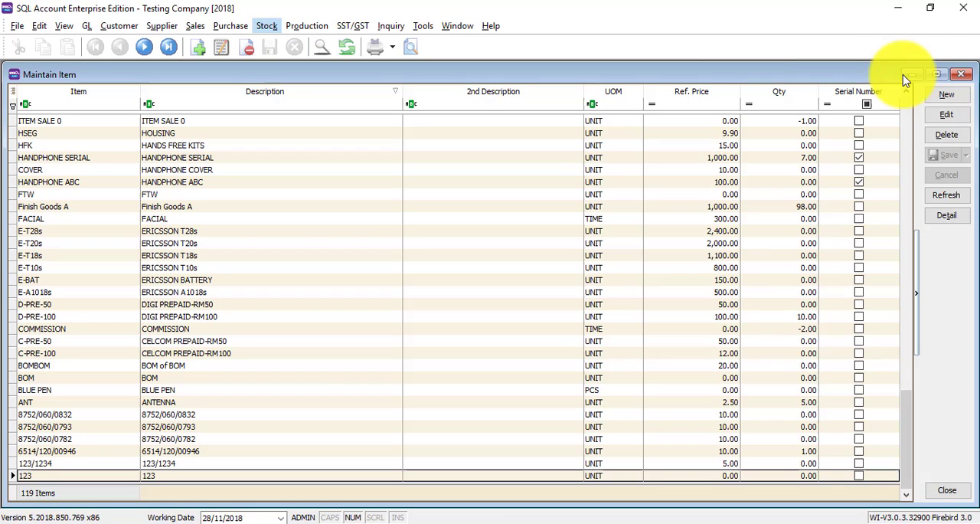
click(947, 95)
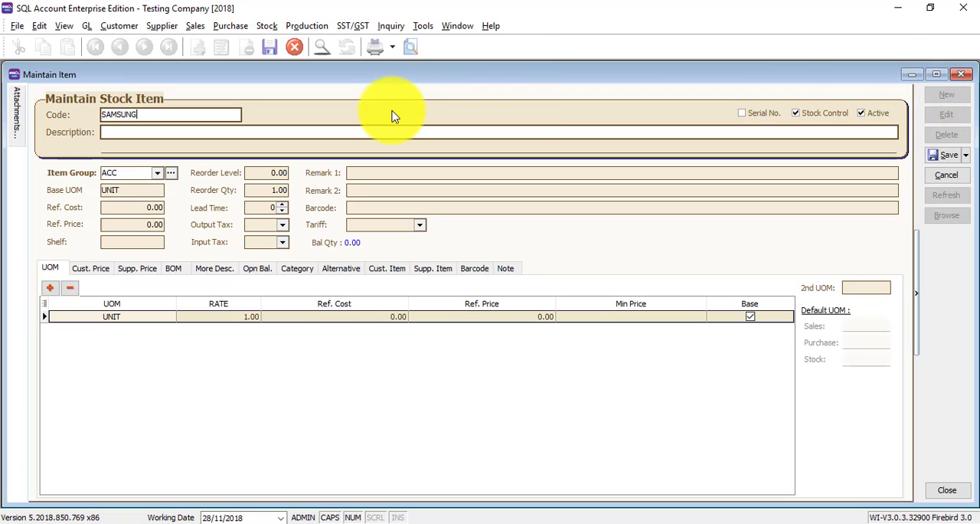
key(BackSpace)
key(BackSpace)
key(BackSpace)
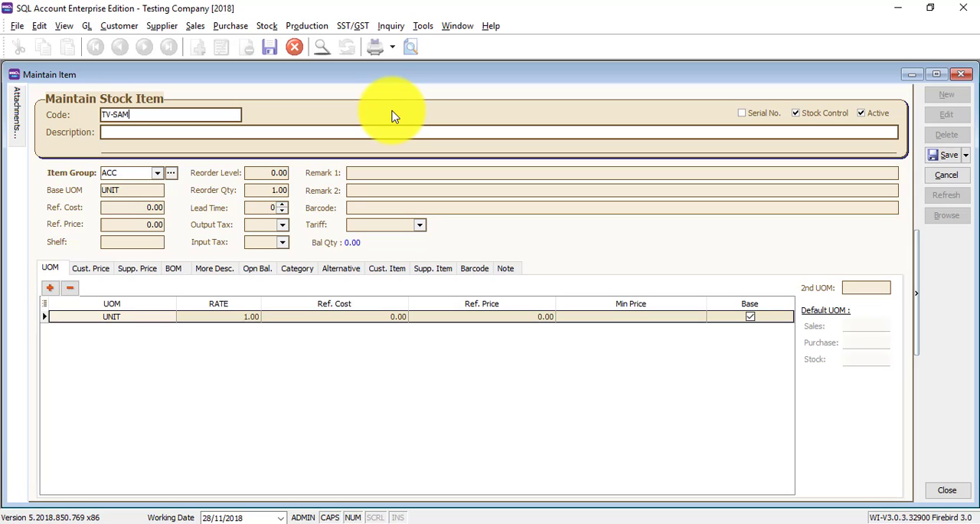
text(SUNG-75")
key(ctrl+a)
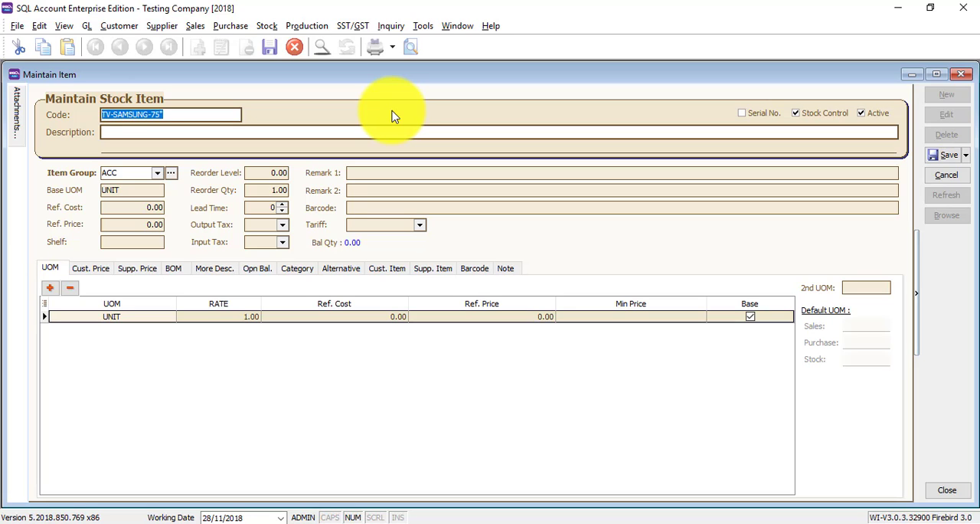
text(TV-SAMSUNG-75")
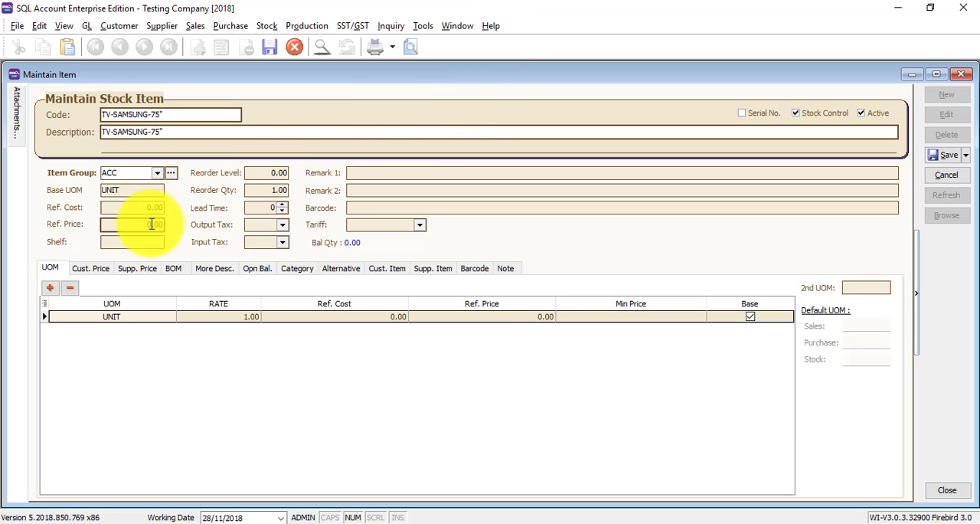
Set the new stock item's reference price to 1000 and save the item.
text(10000)
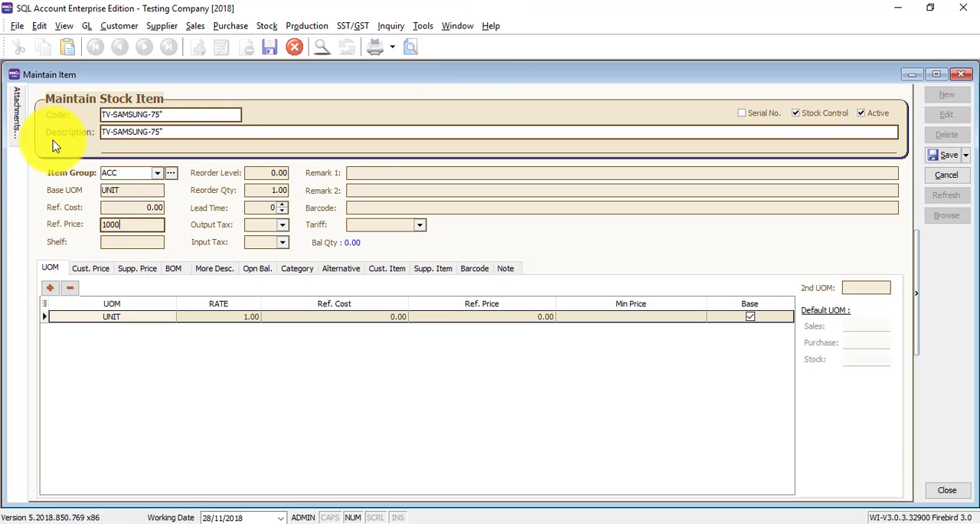
click(567, 197)
click(946, 154)
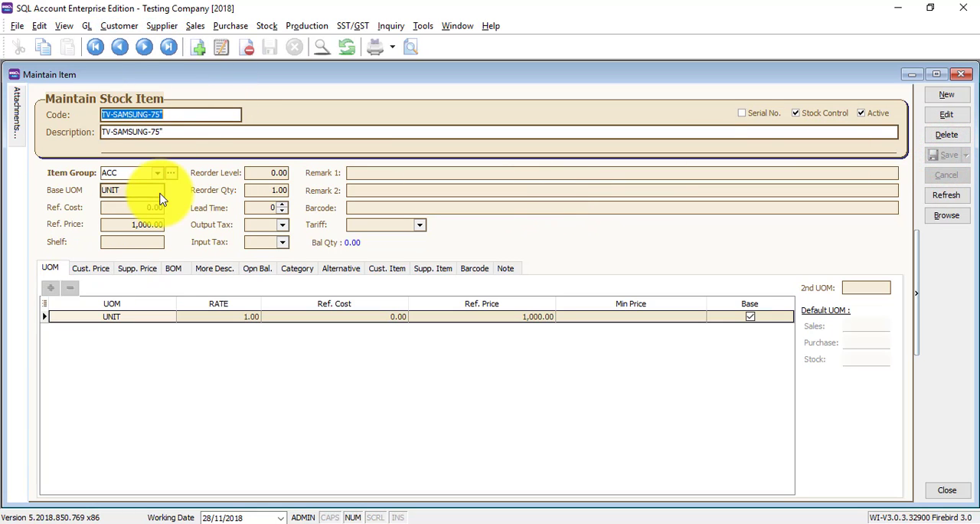
Edit the TV-SAMSUNG-75" item to assign the categories TV, SAMSUNG and 75", and save it.
click(947, 114)
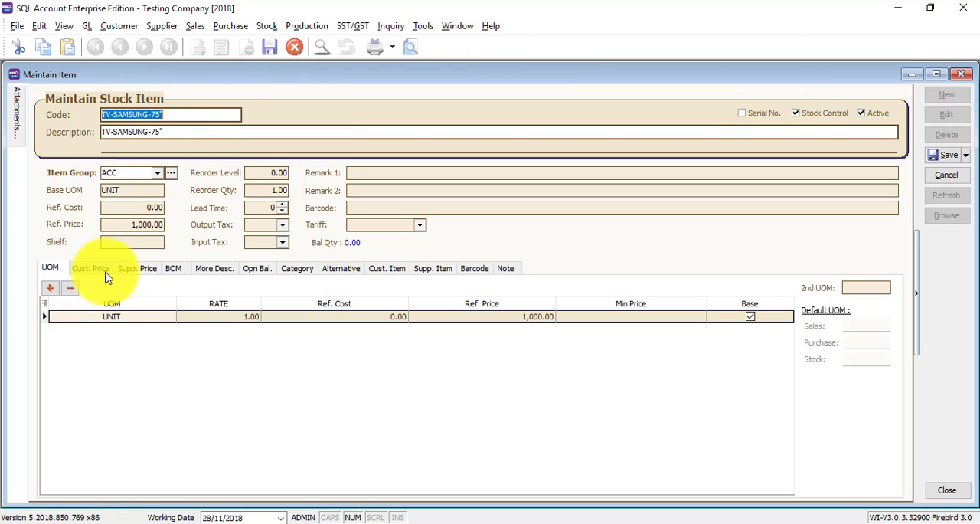
click(296, 268)
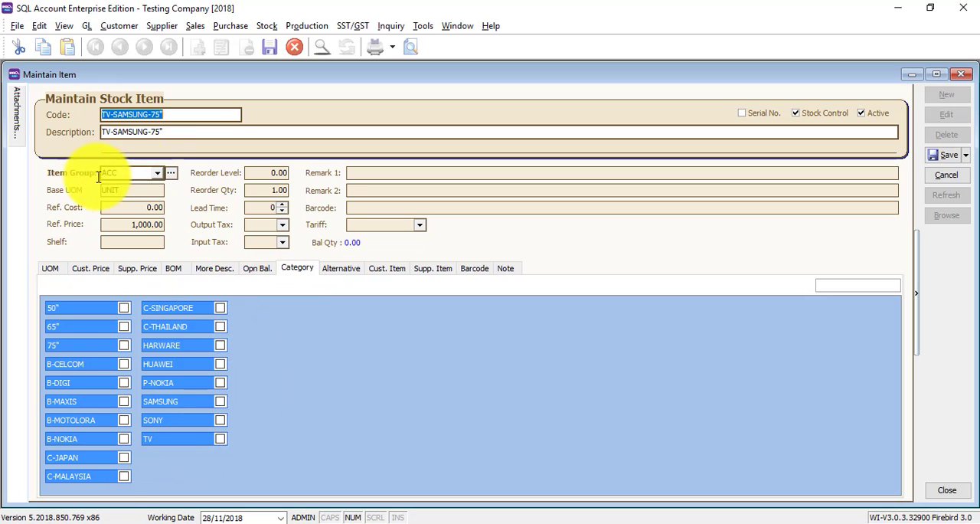
click(221, 442)
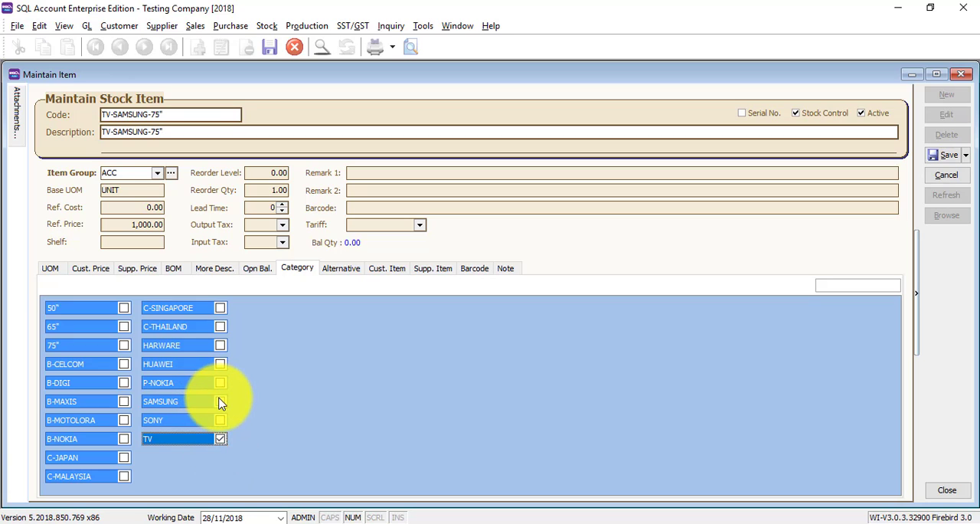
click(220, 402)
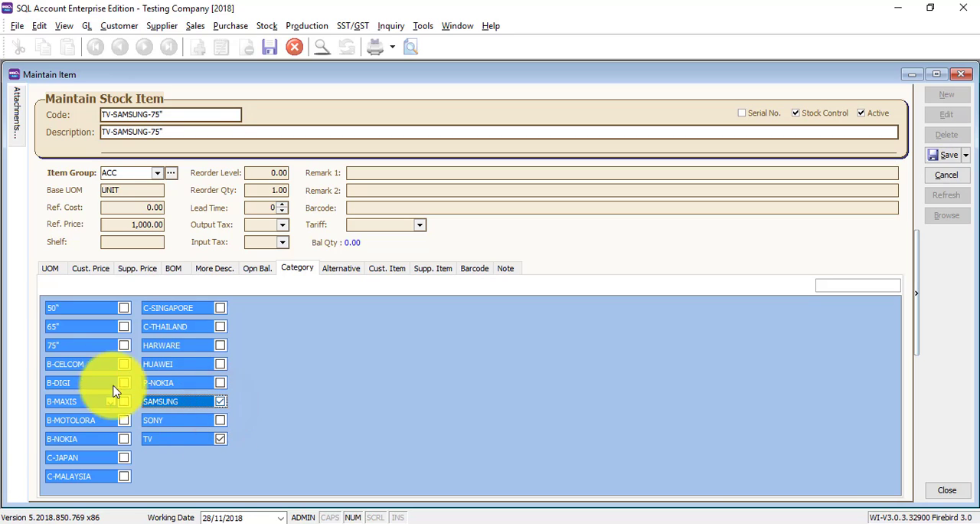
click(124, 345)
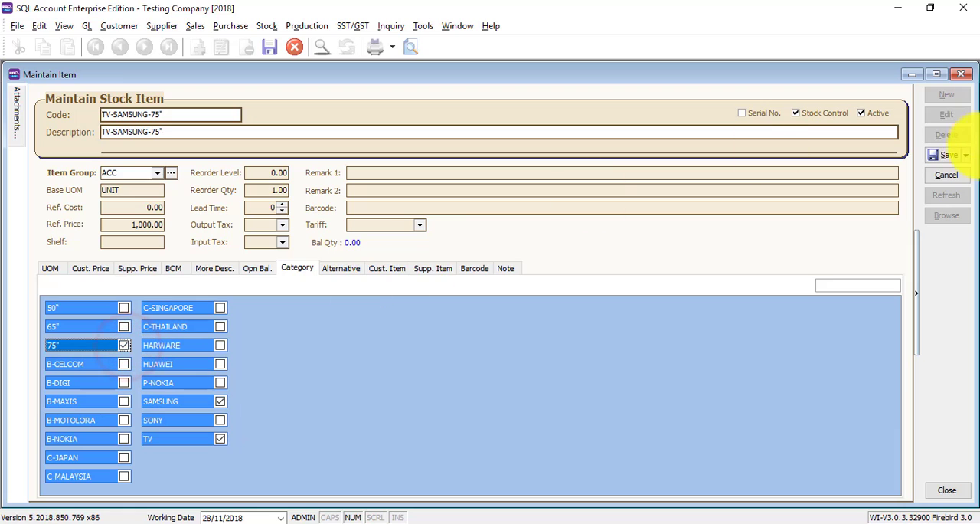
click(948, 155)
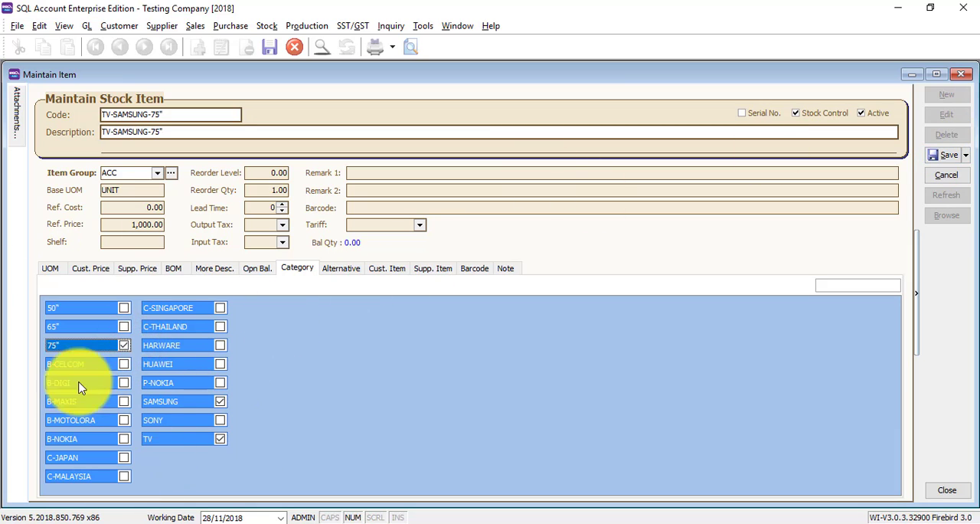
click(943, 155)
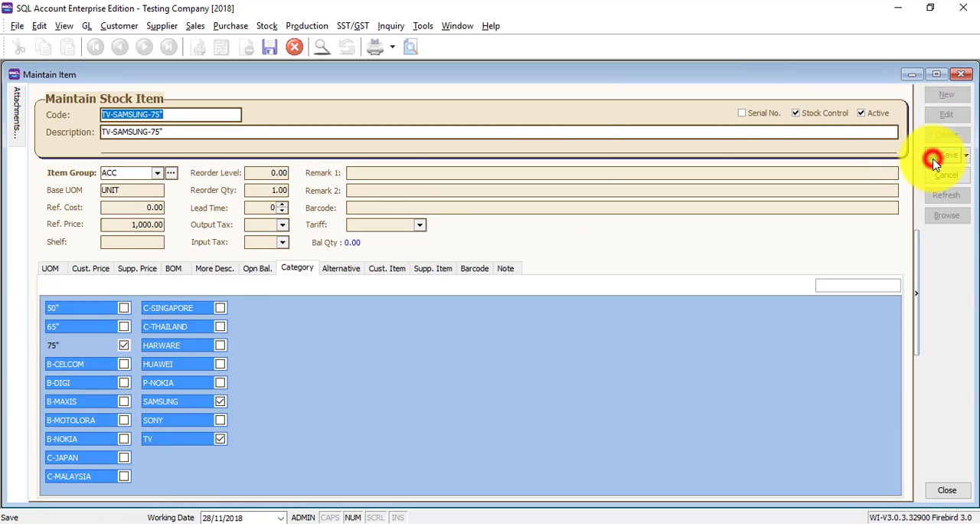
Open the stock category list and view the SONY category's record.
click(266, 25)
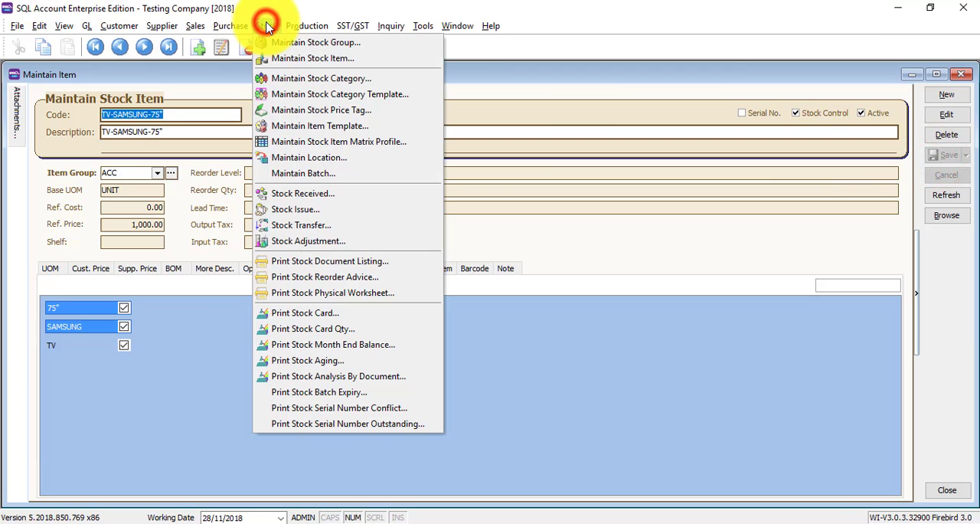
click(272, 80)
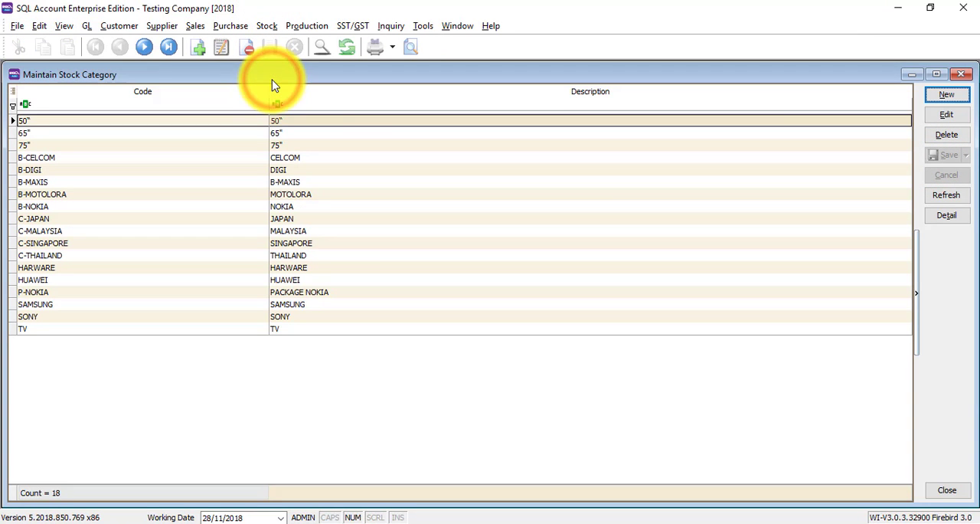
double_click(299, 314)
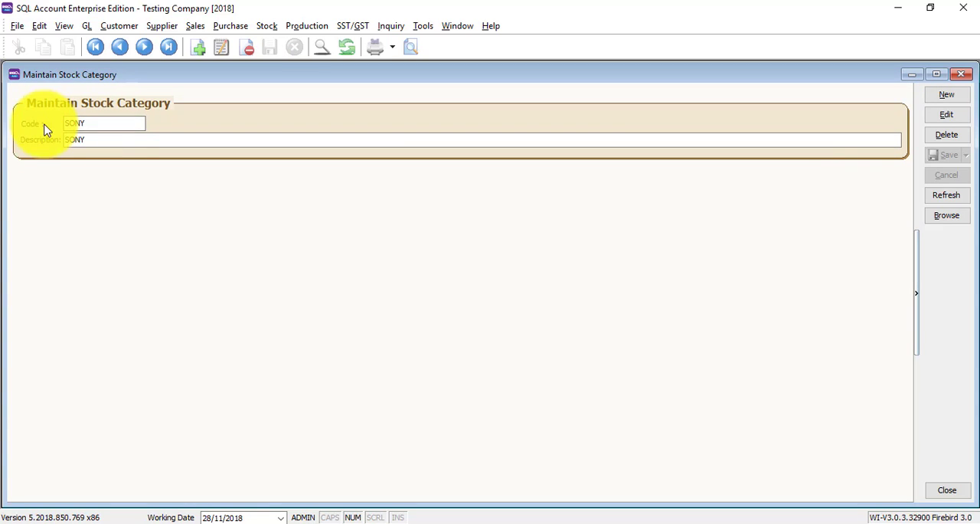
Create and save a stock category with SPARE PARTS as code and description, and close the category and item windows.
click(948, 95)
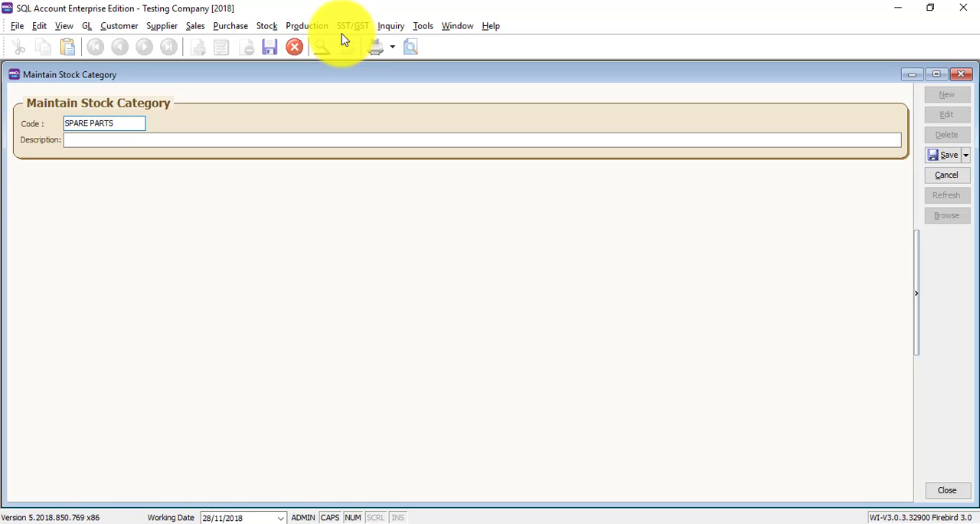
key(Tab)
text(SPARE PARTS)
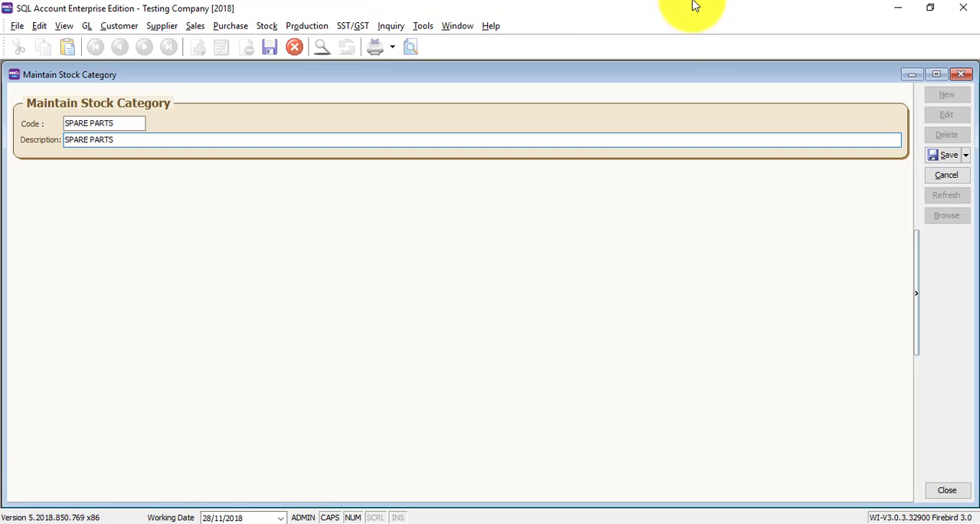
click(948, 156)
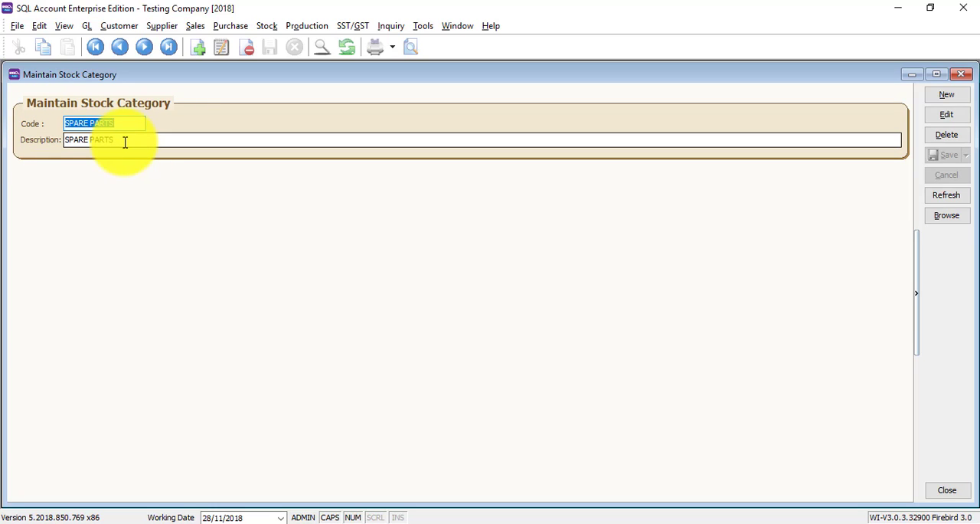
click(966, 76)
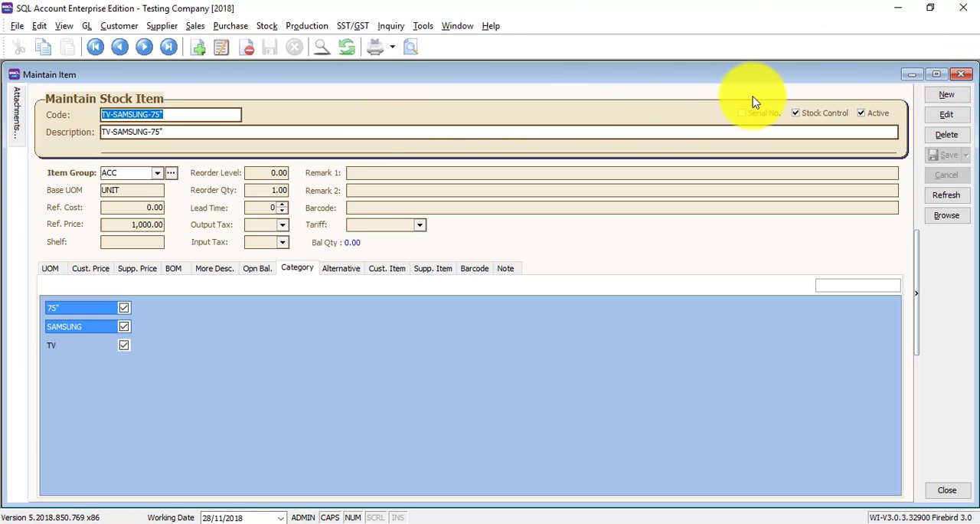
click(963, 75)
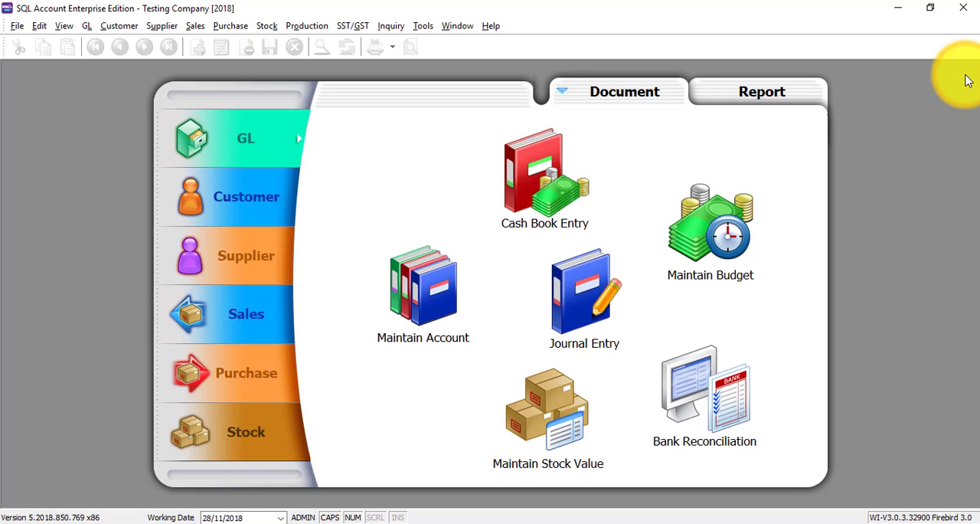
Open the sales document listing report and set its document type to Invoice Listing.
click(198, 27)
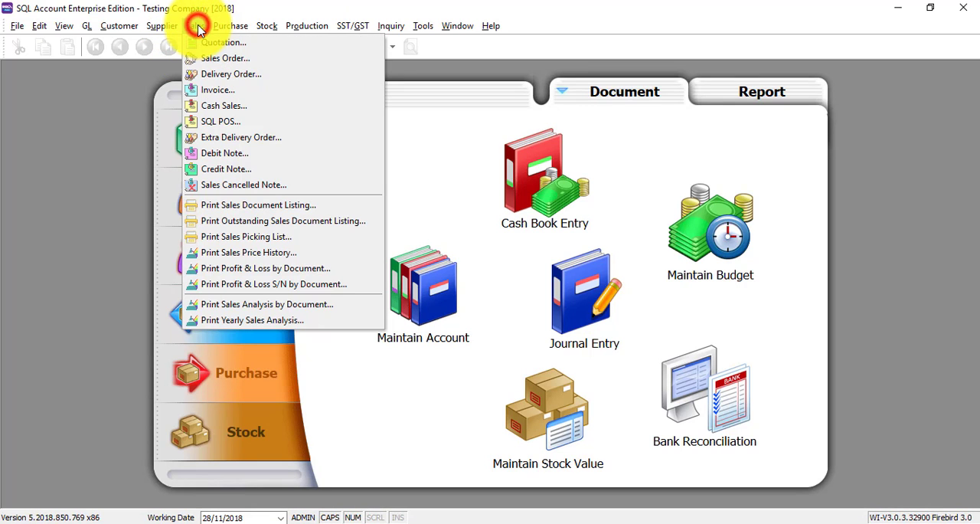
click(220, 210)
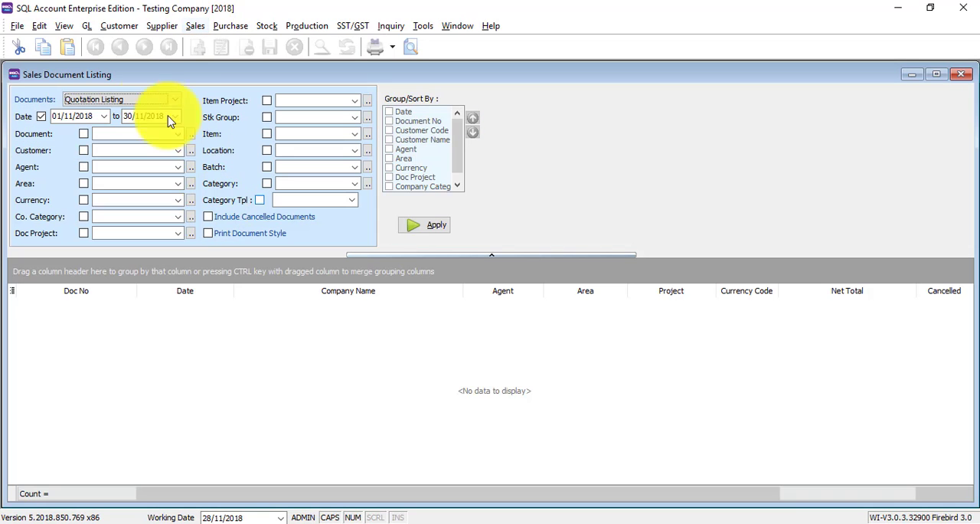
click(176, 99)
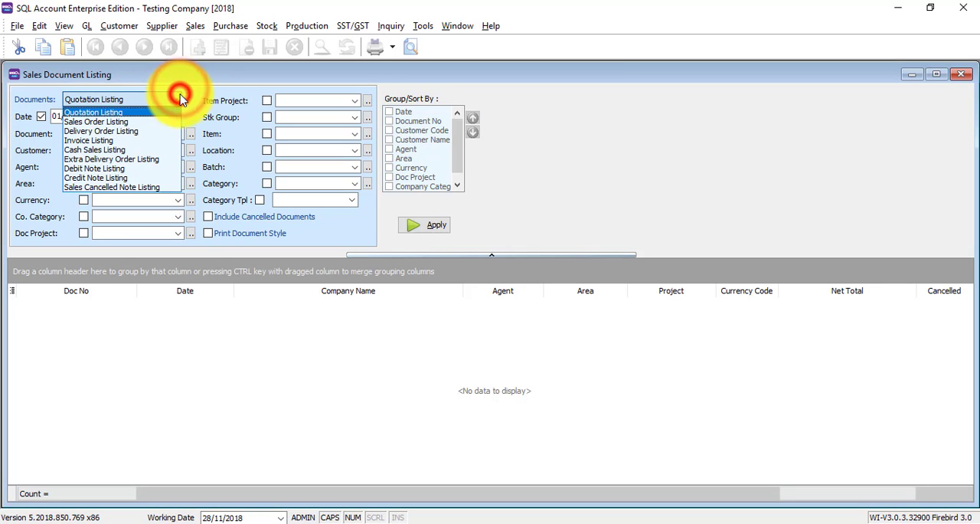
click(103, 142)
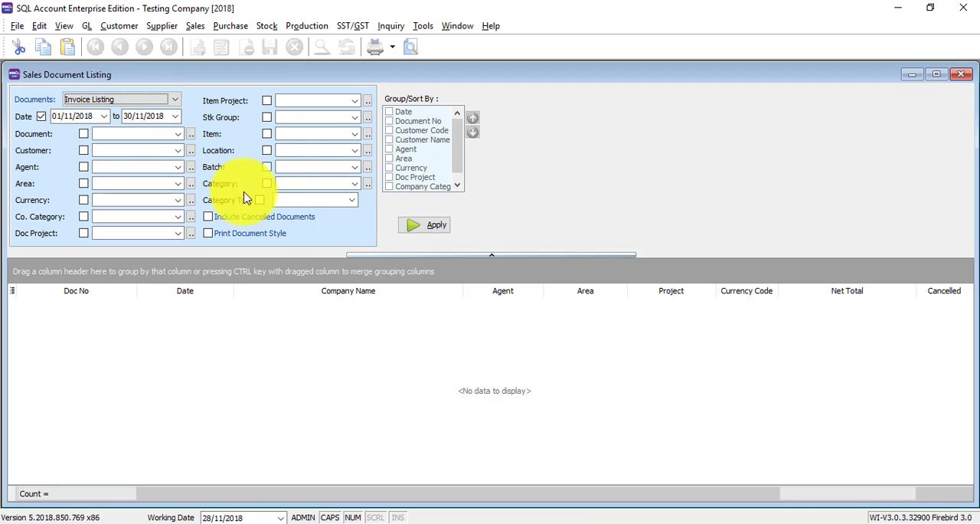
Enable the stock category filter on the invoice listing and limit it to TV and SONY.
click(357, 184)
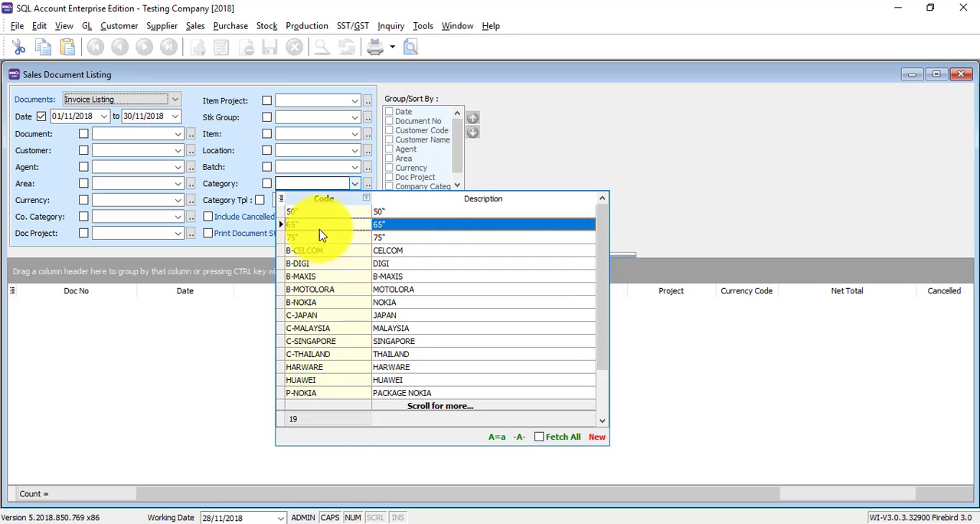
click(216, 188)
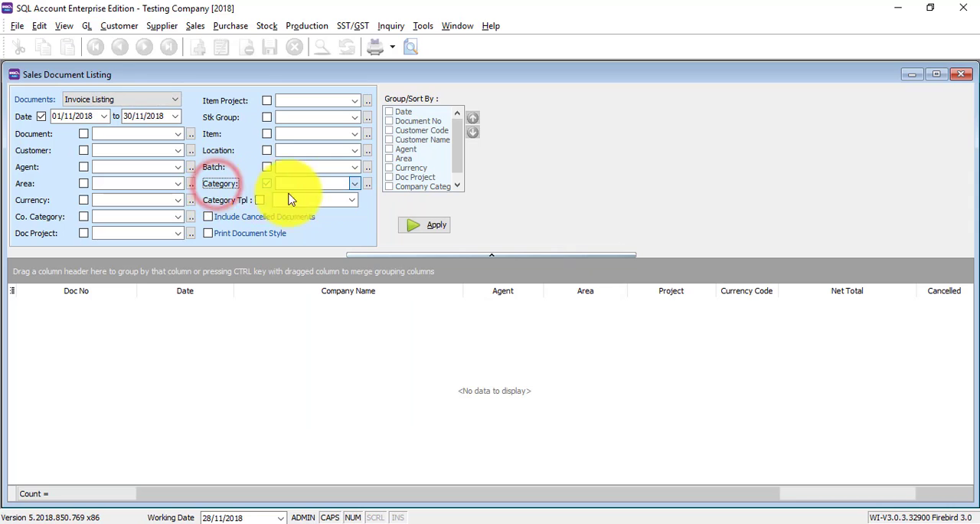
click(367, 186)
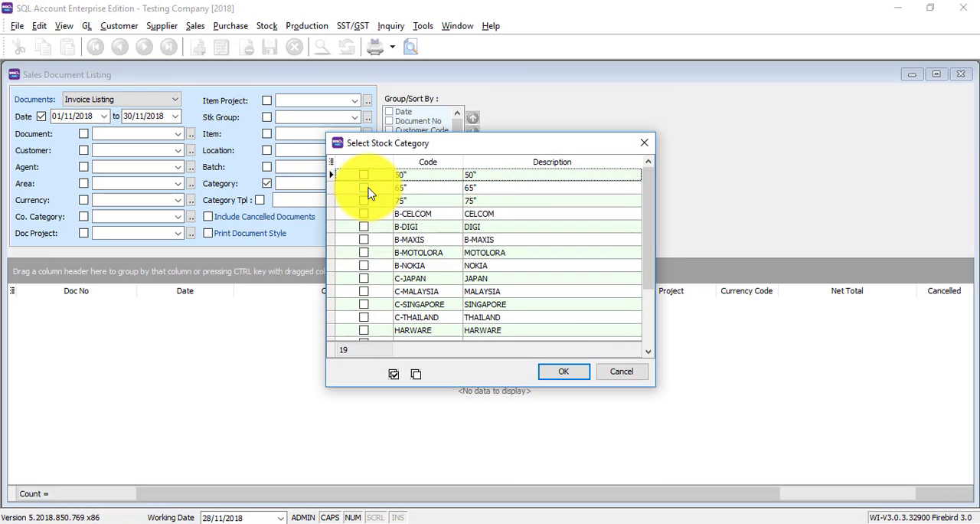
scroll(369, 193, down, 2)
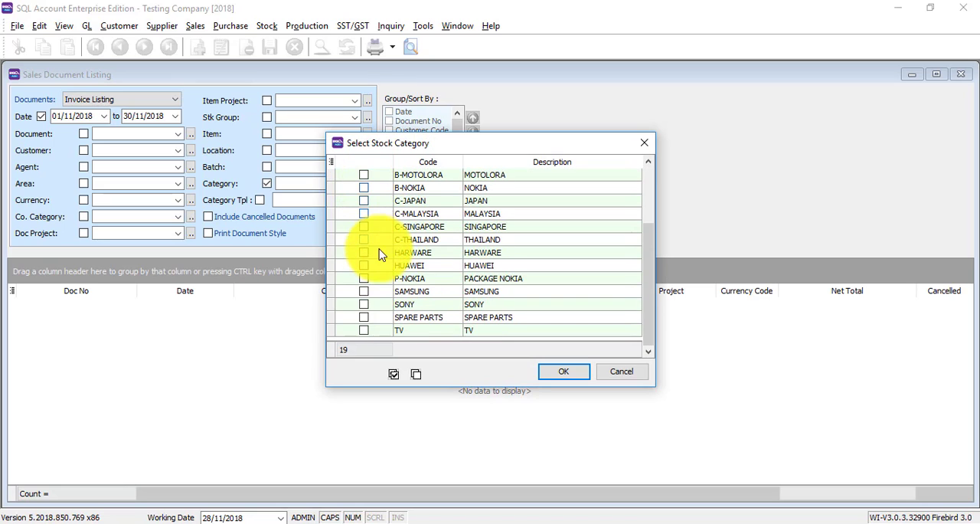
click(364, 330)
click(364, 304)
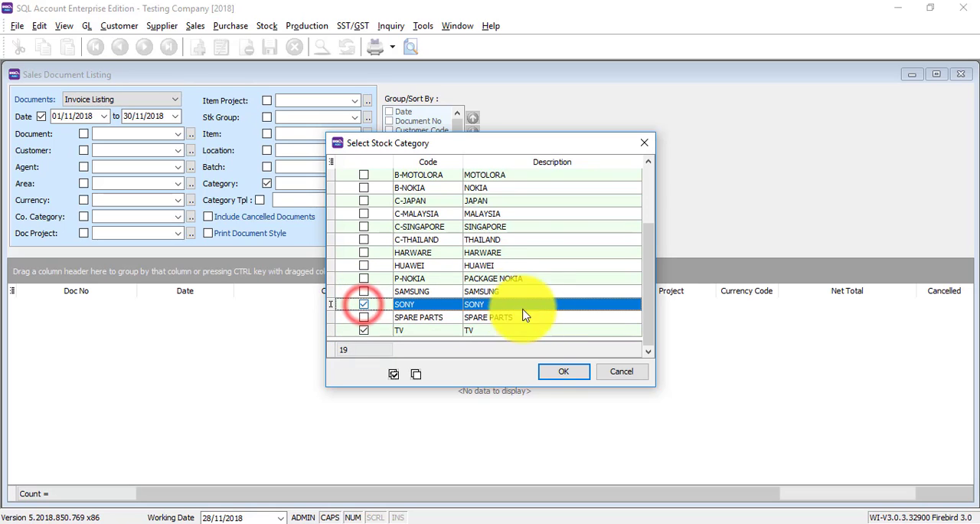
click(557, 372)
Apply the category filter, preview the Sales Local - Invoice Listing report, and close the preview and the sales document listing.
click(430, 223)
click(414, 50)
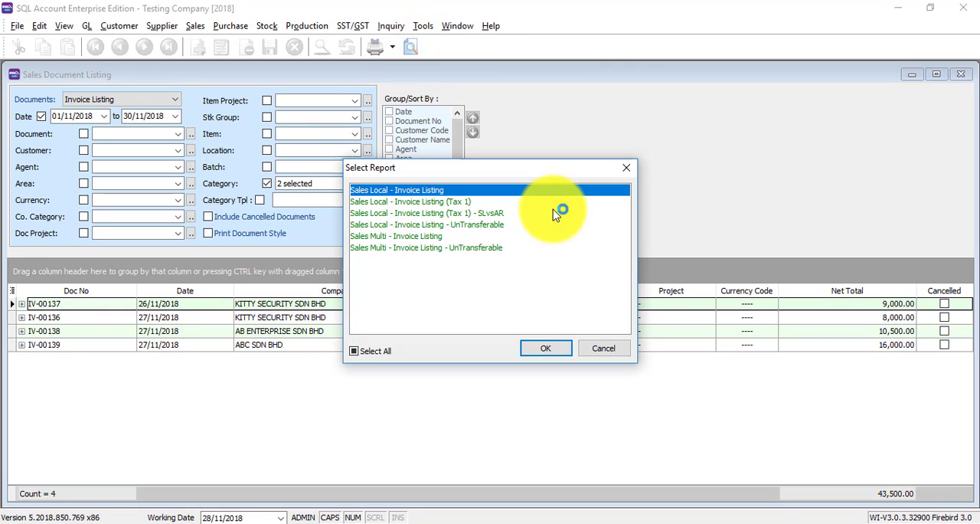
click(542, 351)
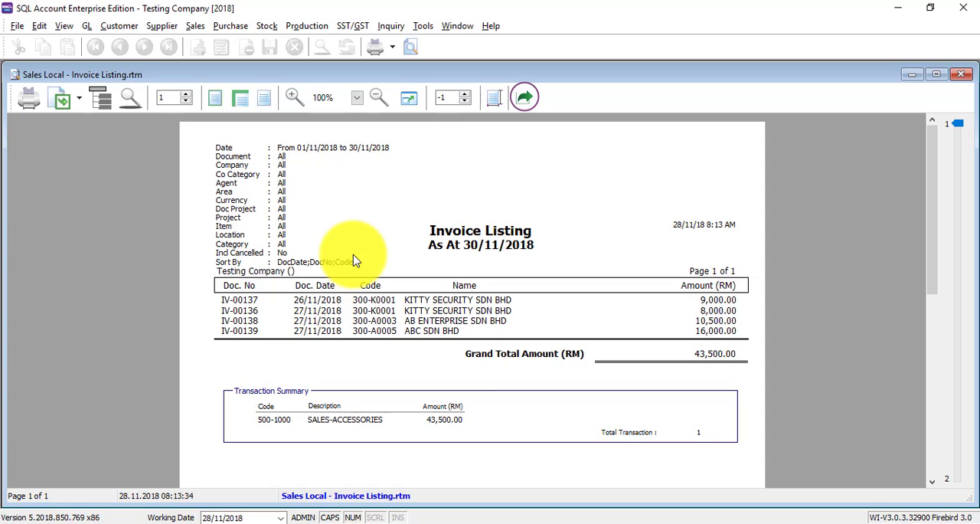
click(962, 74)
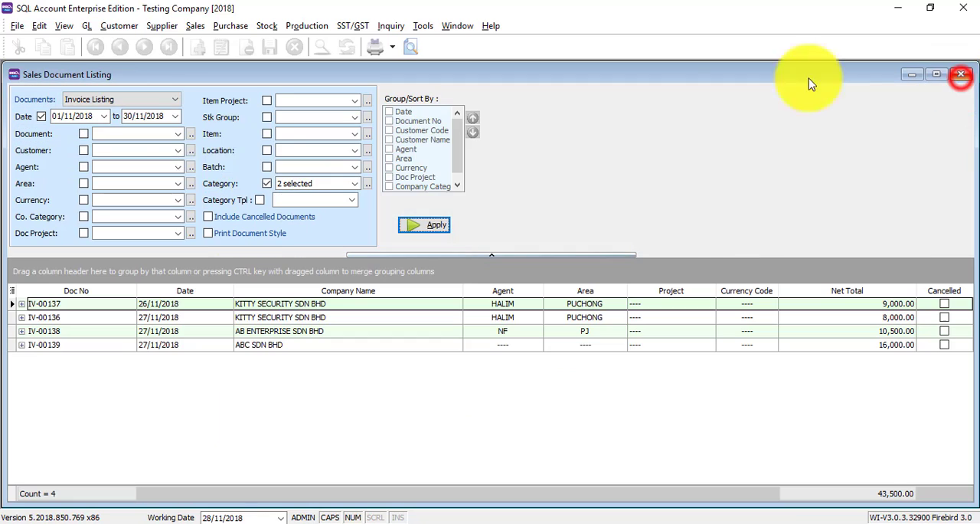
click(962, 75)
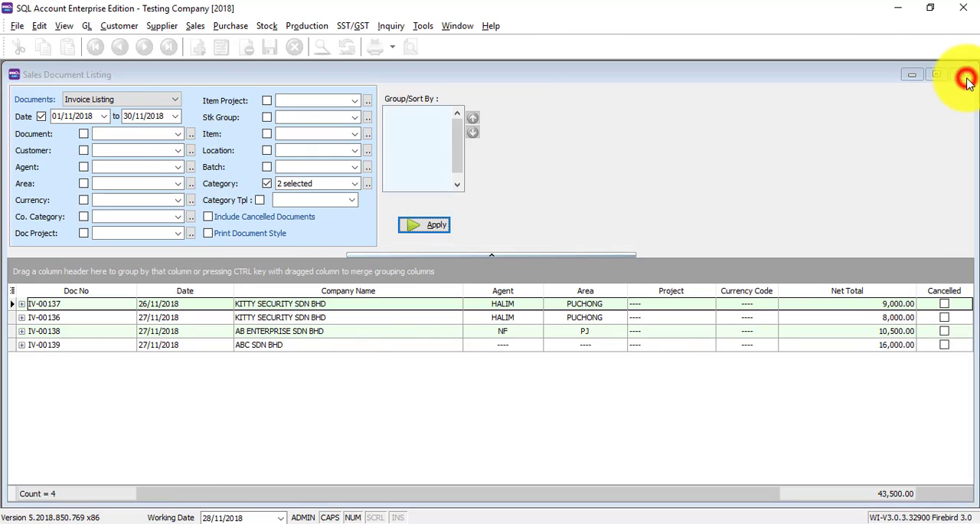
Open the sales price history report and run it filtered to the 75" stock category.
click(195, 28)
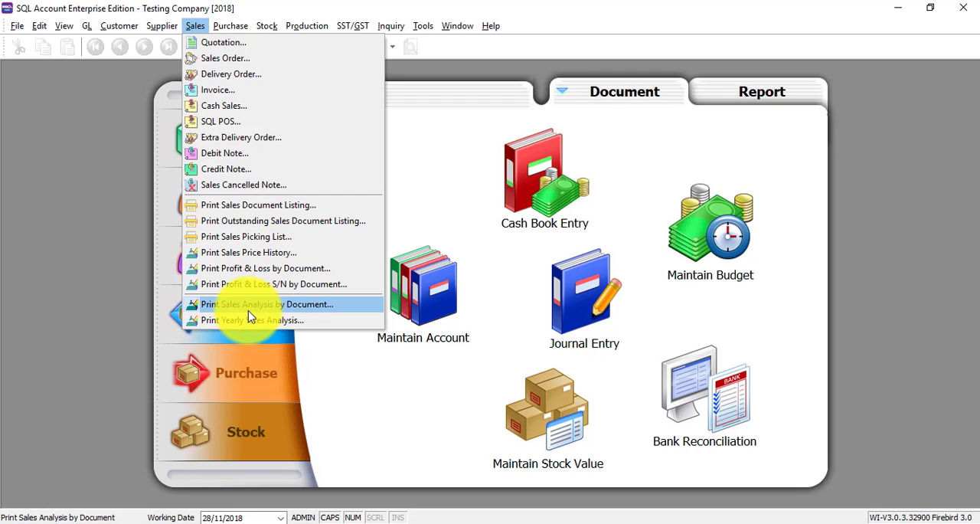
click(247, 252)
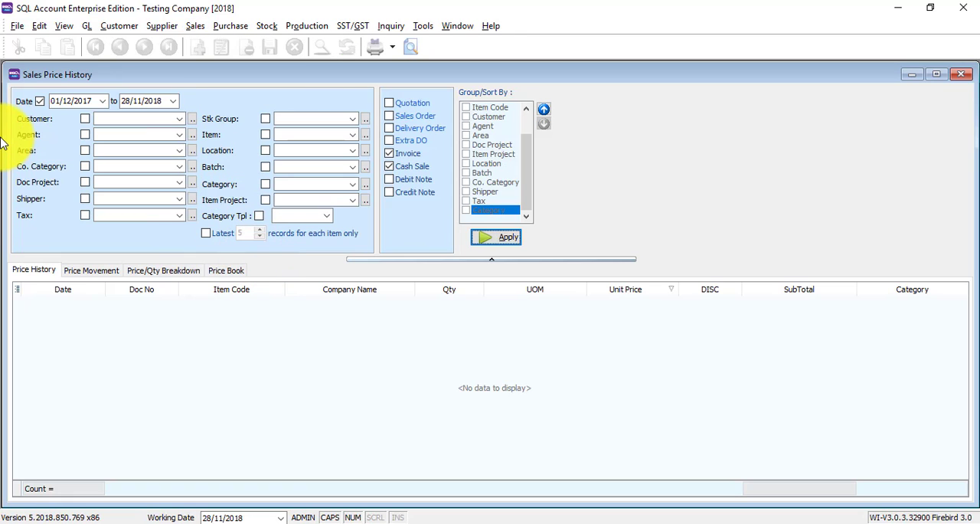
click(353, 184)
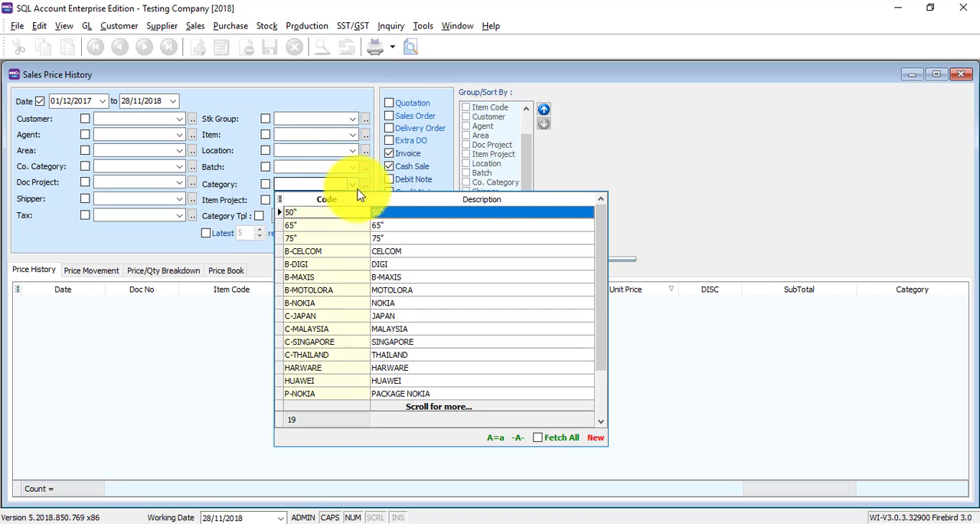
click(344, 242)
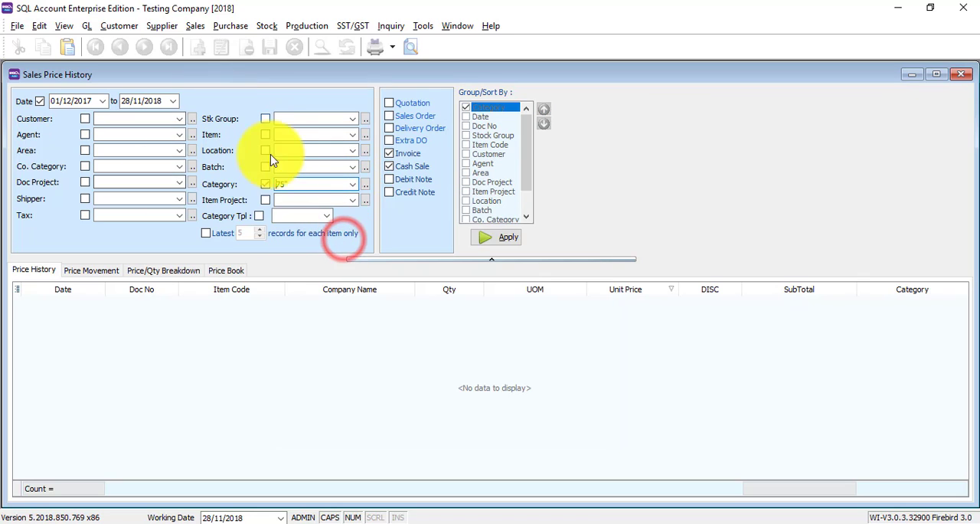
click(499, 239)
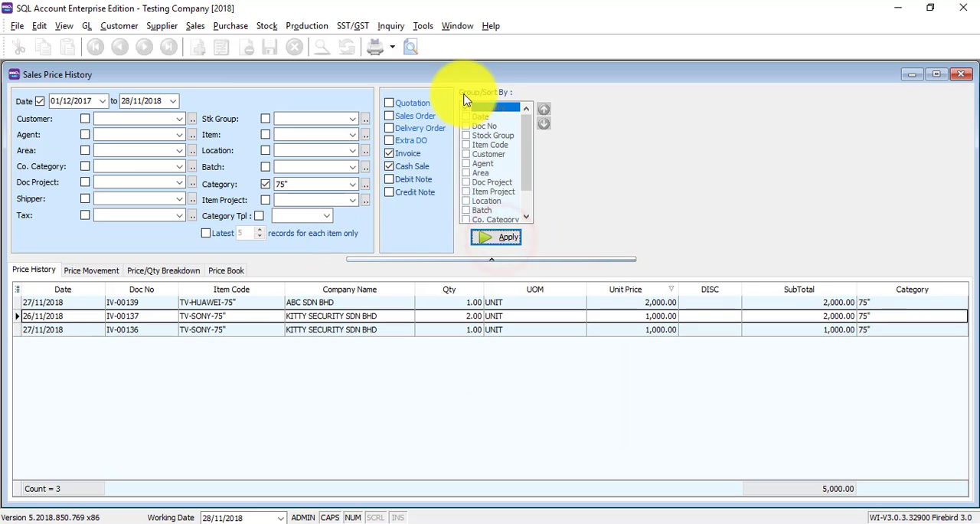
Preview the Sales Customer Price History - Level 1 report, and close the preview and the price history window.
click(413, 52)
click(538, 352)
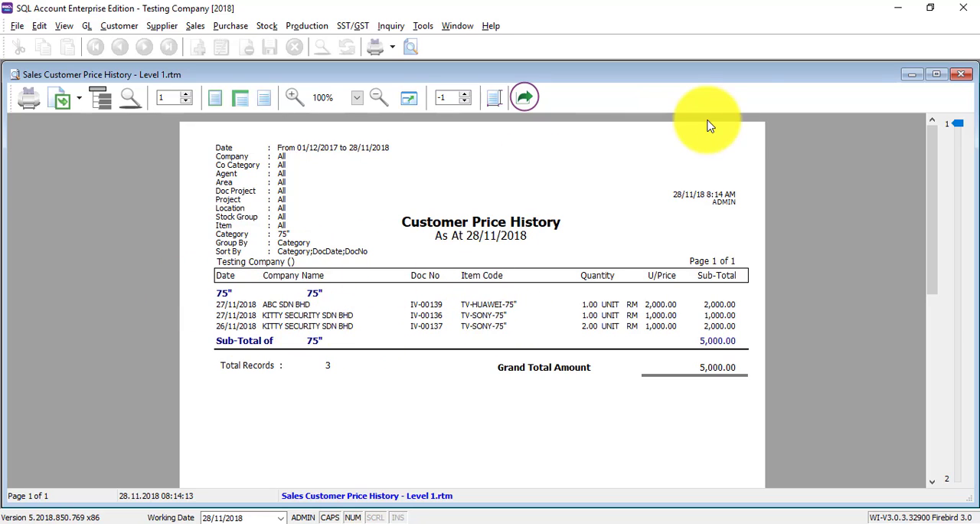
click(961, 74)
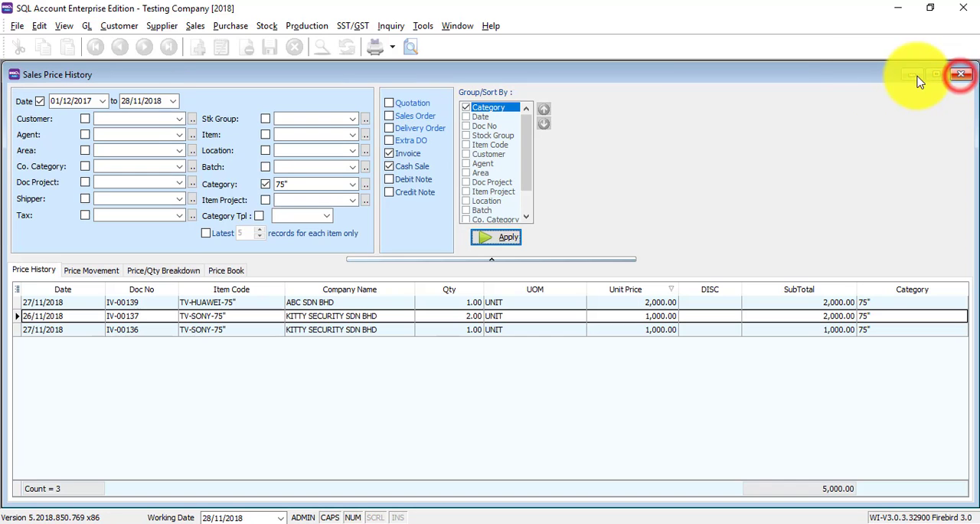
click(960, 74)
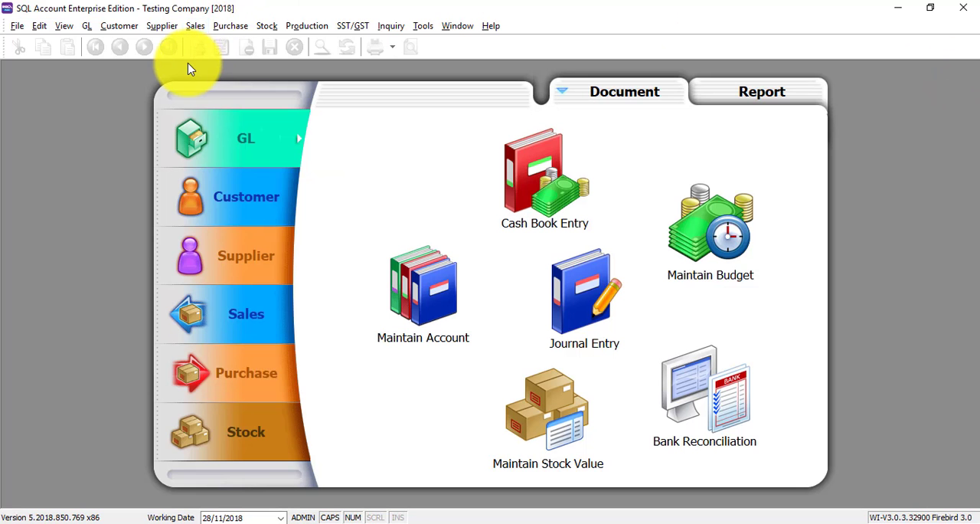
Open the sales analysis by document report and include quantity alongside amount.
click(266, 26)
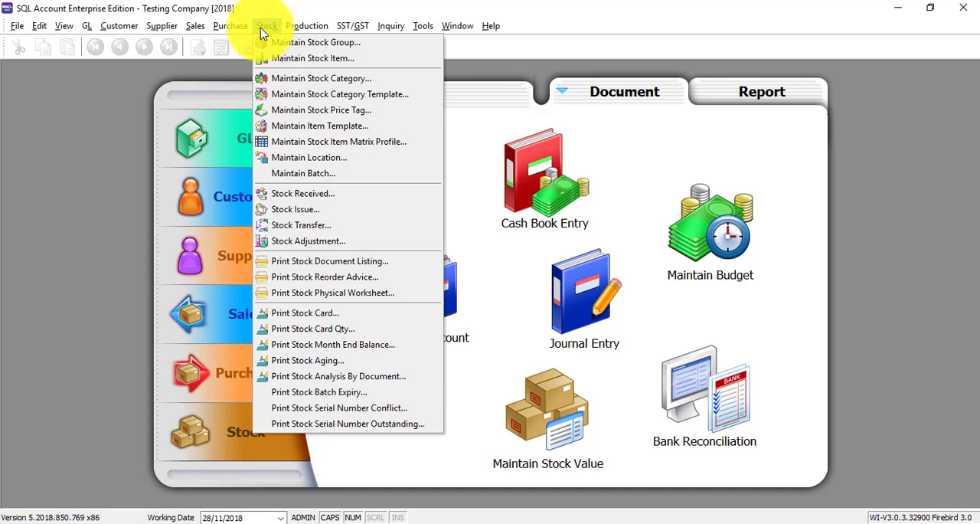
mouse_move(193, 26)
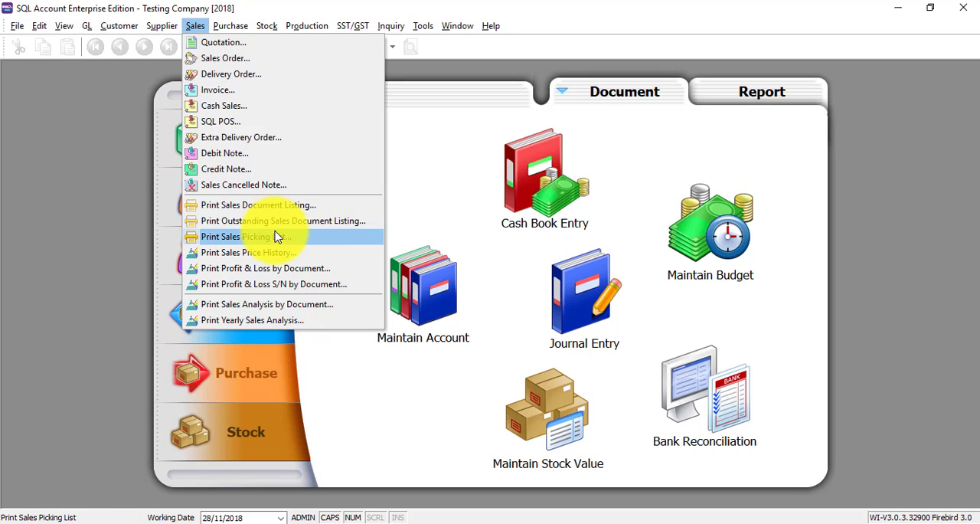
click(254, 306)
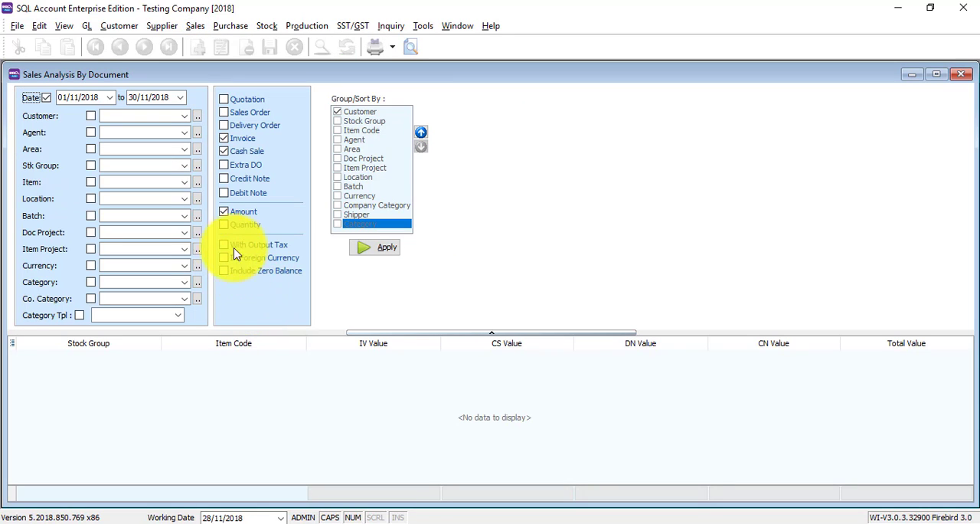
click(221, 227)
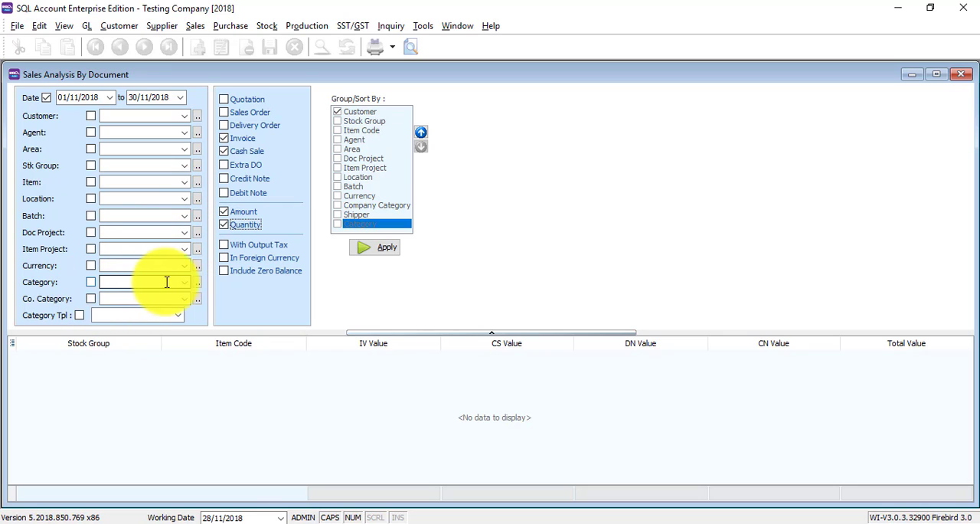
Limit the sales analysis to the SAMSUNG, SONY and HUAWEI stock categories and run it.
click(197, 285)
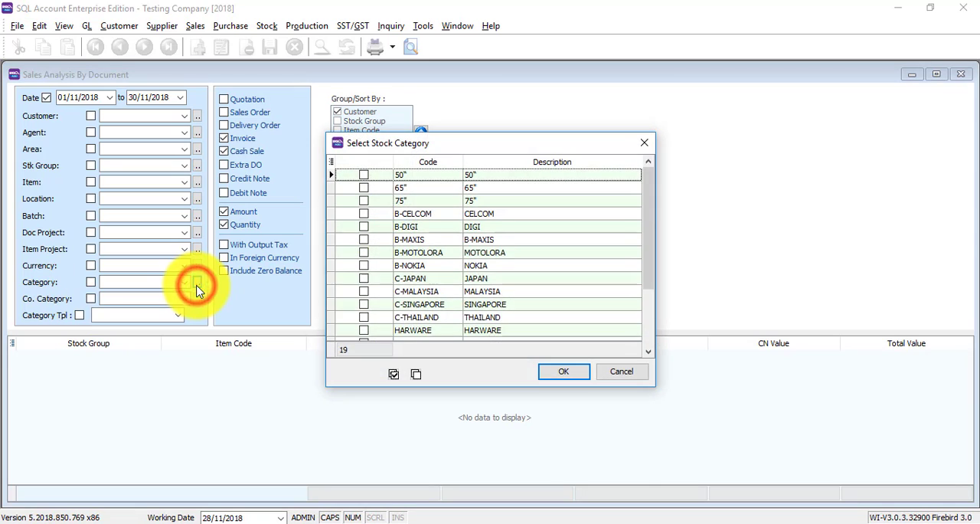
scroll(387, 307, down, 3)
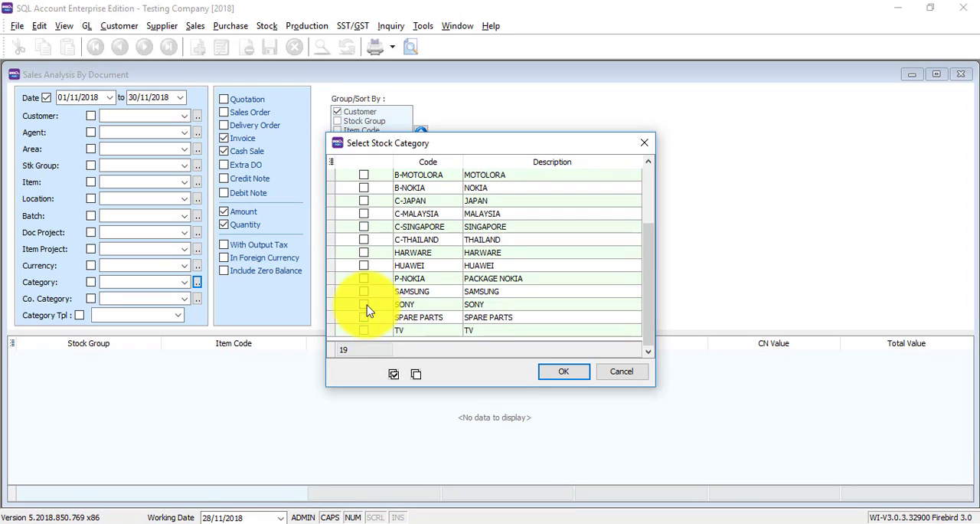
click(363, 293)
click(364, 303)
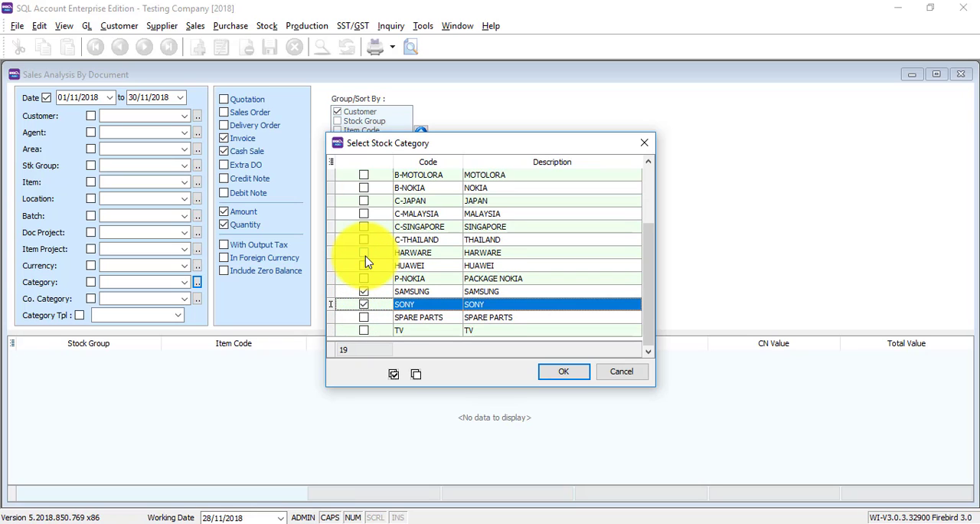
click(364, 265)
click(571, 375)
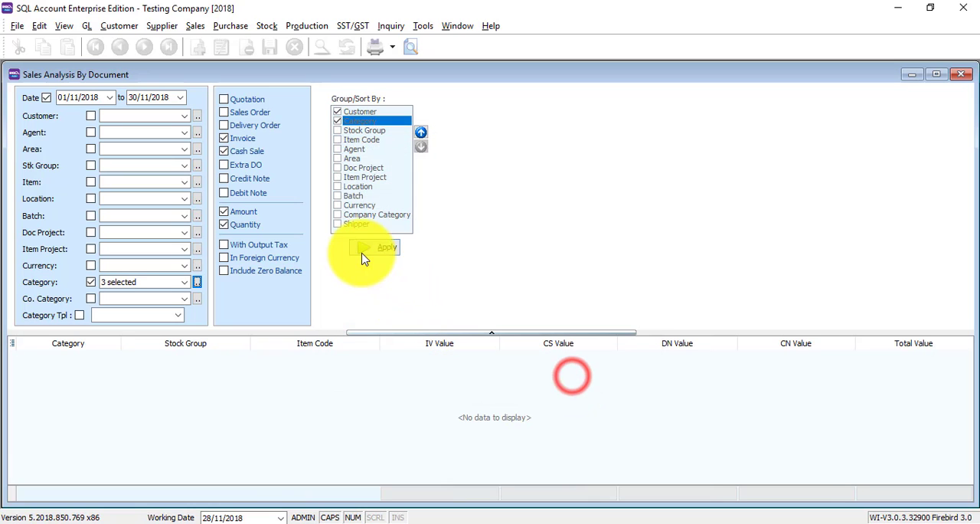
click(369, 247)
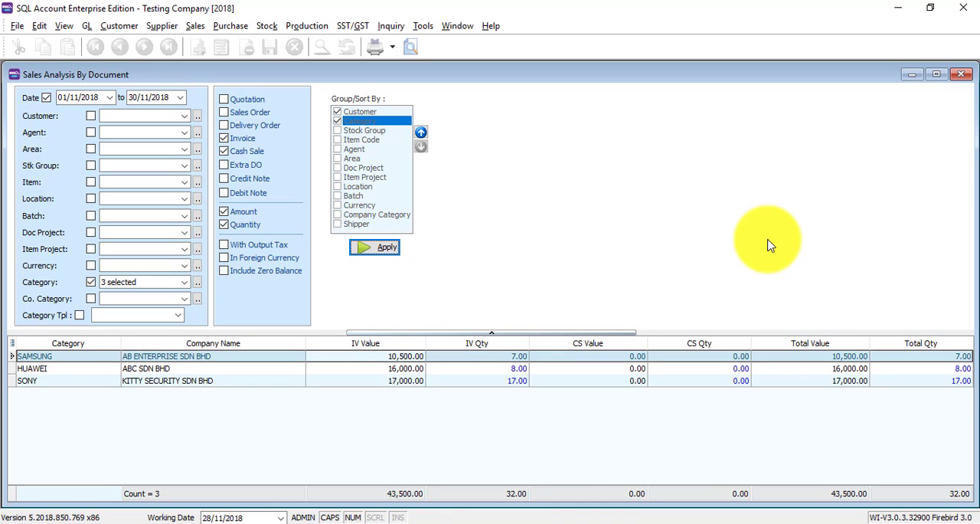
Sort the sales analysis results by total value in ascending order and switch to the PowerPoint slide show.
click(829, 345)
click(803, 344)
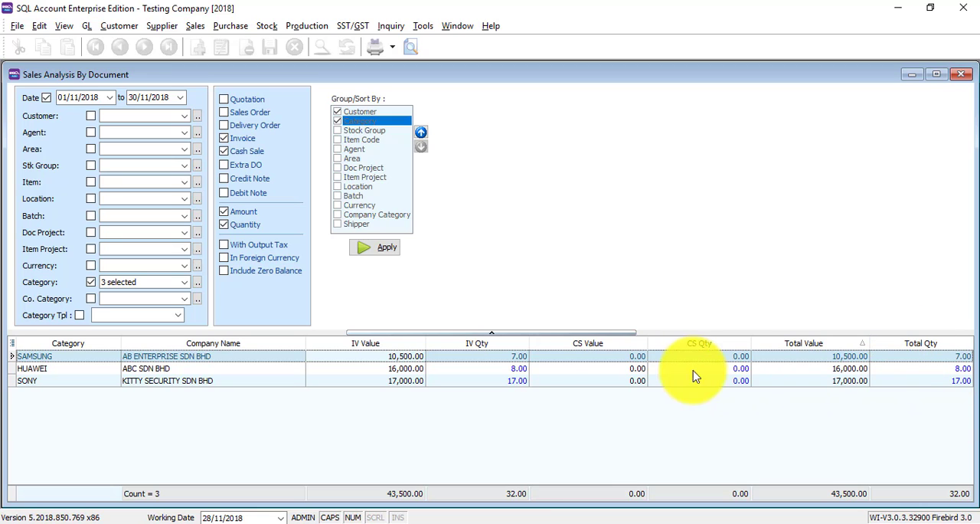
click(498, 519)
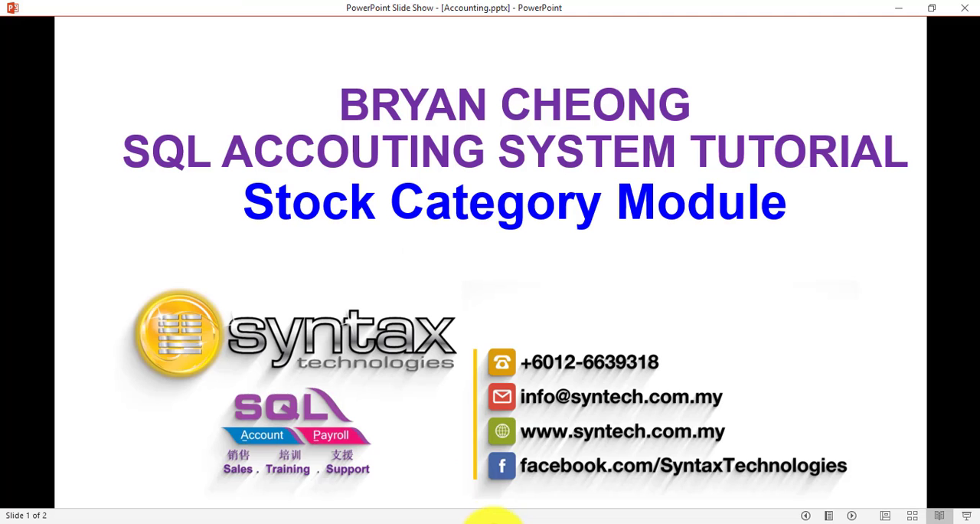